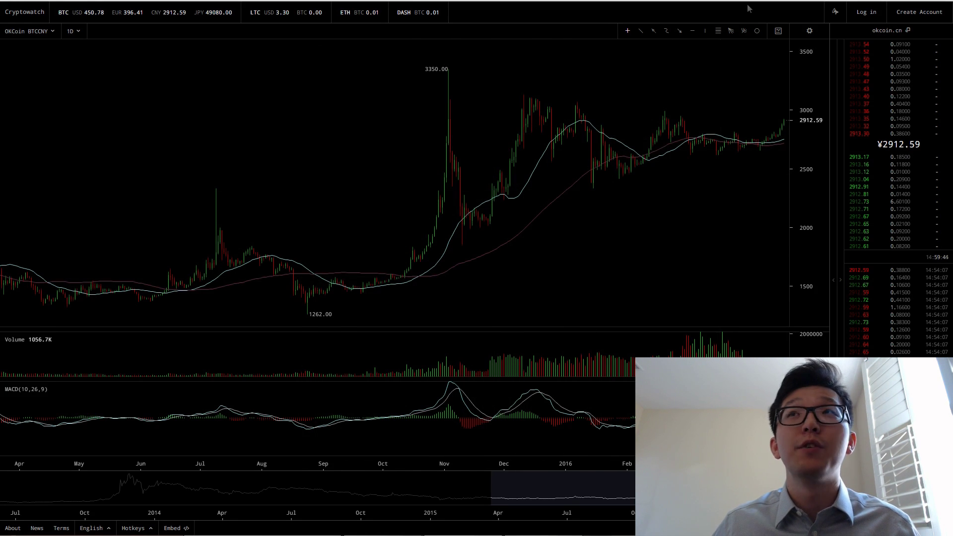
# Step: Check the indicator settings, then pan back to the 2014 highs and the 933 low
pyautogui.click(806, 31)
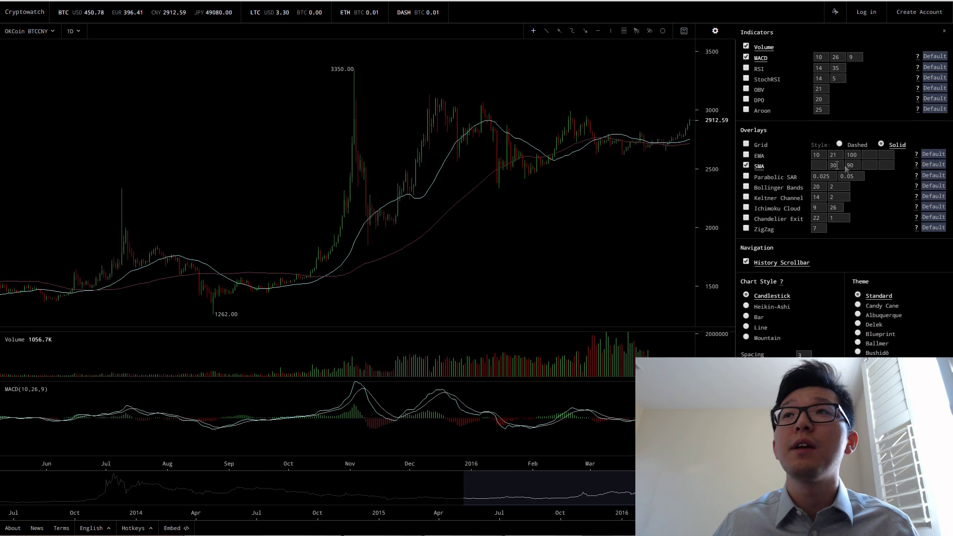
pyautogui.click(713, 32)
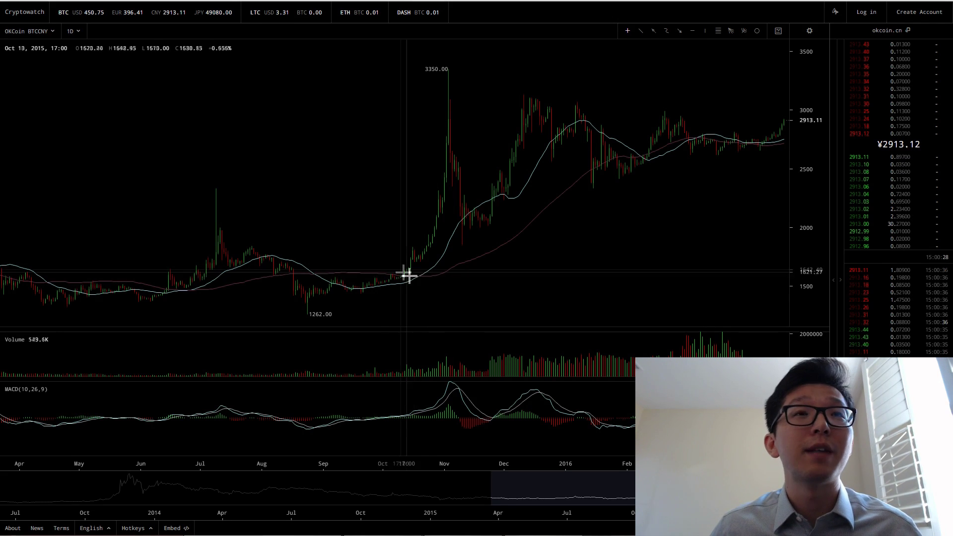
pyautogui.moveTo(319, 253); pyautogui.dragTo(534, 246)
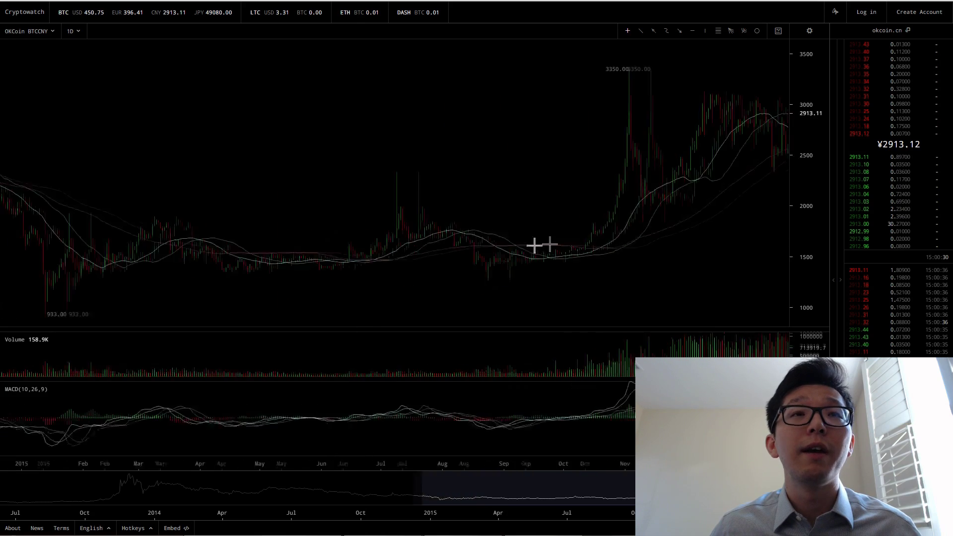
pyautogui.moveTo(149, 198); pyautogui.dragTo(543, 258)
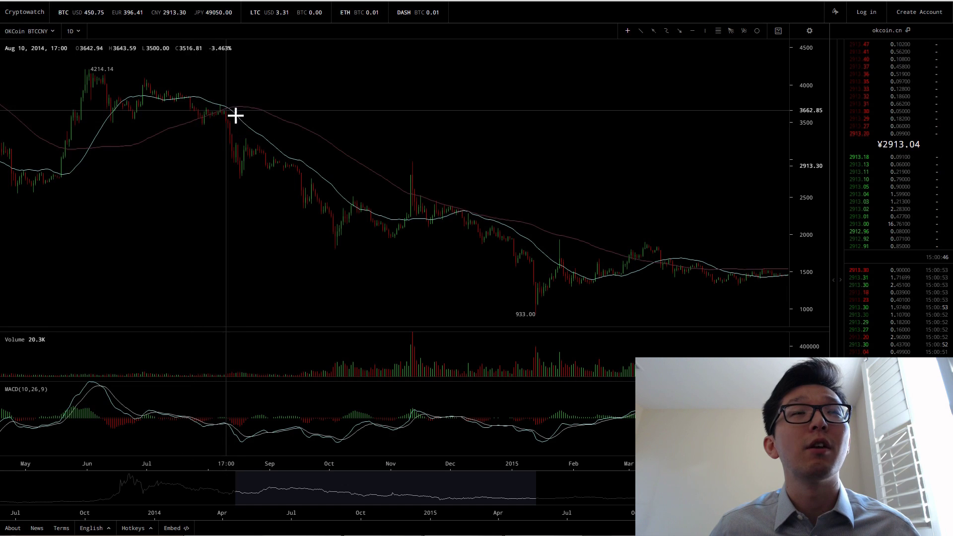
pyautogui.hscroll(2, 467, 181)
# Step: Pan forward through late 2014 and 2015 toward early 2016, zooming in on the candles
pyautogui.moveTo(467, 181); pyautogui.dragTo(240, 179)
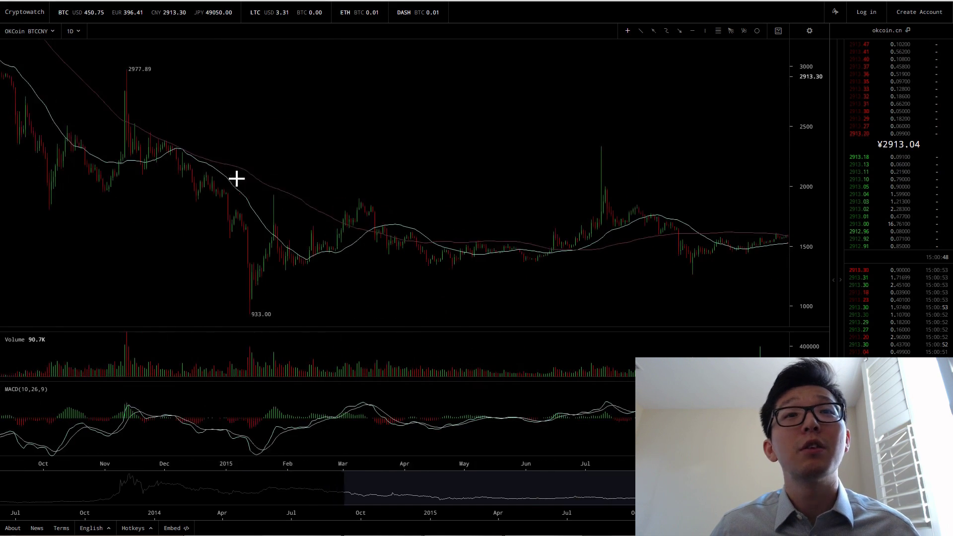
pyautogui.moveTo(553, 181); pyautogui.dragTo(376, 189)
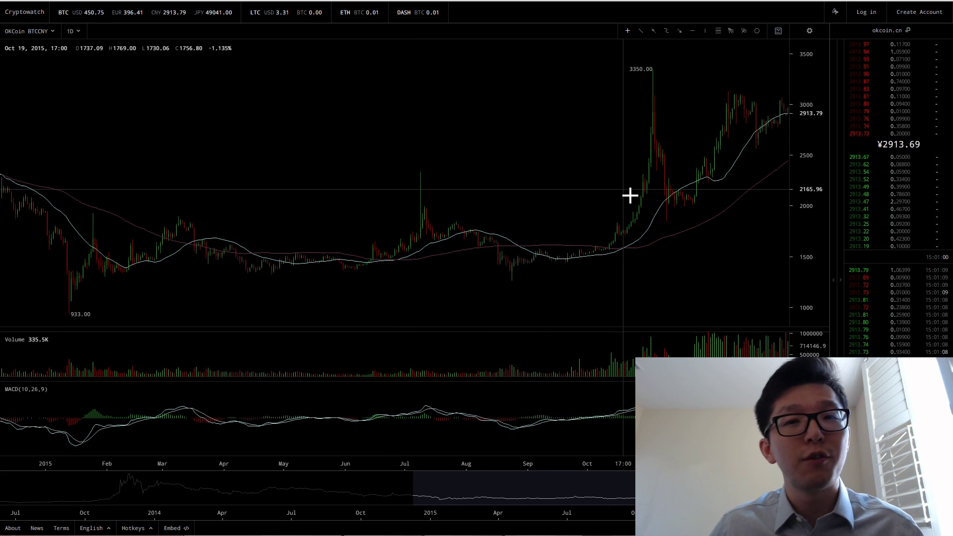
pyautogui.moveTo(629, 195); pyautogui.dragTo(582, 202)
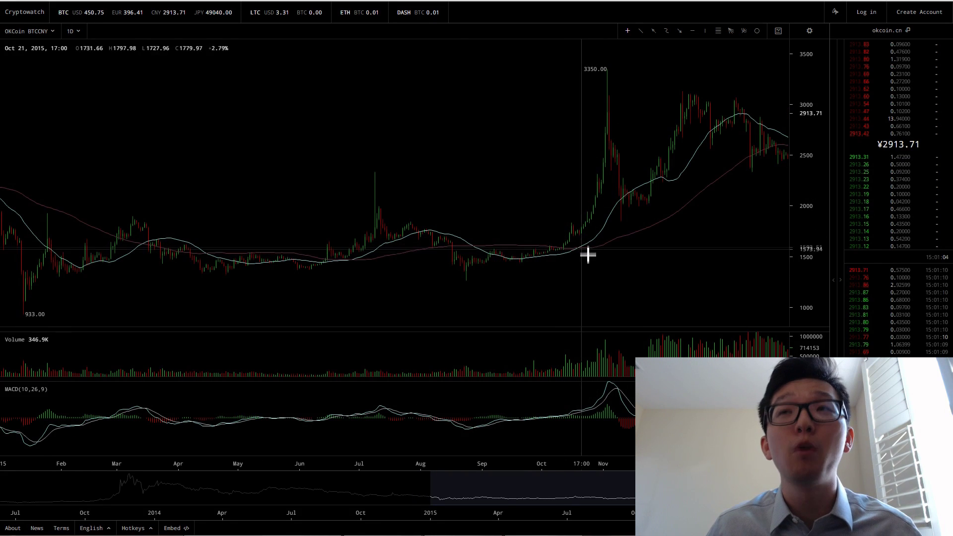
pyautogui.scroll(3, 609, 265)
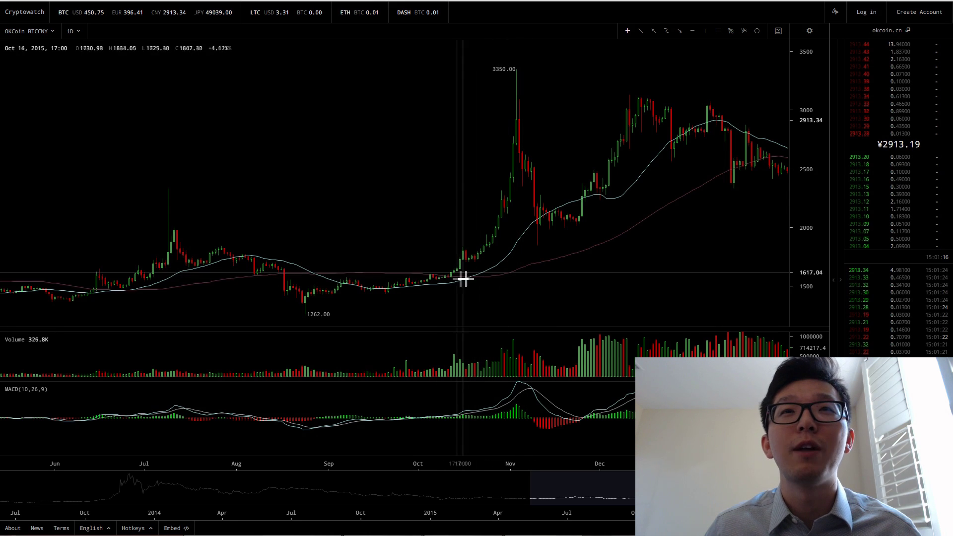
pyautogui.moveTo(640, 240); pyautogui.dragTo(363, 242)
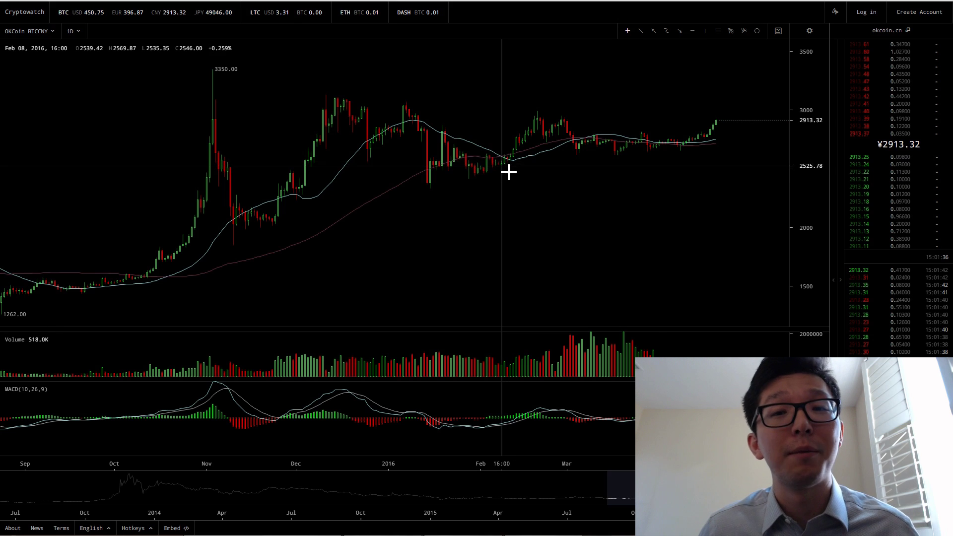
# Step: Pan back and zoom to frame April–November 2015, just past the 3350 peak
pyautogui.scroll(-3, 511, 173)
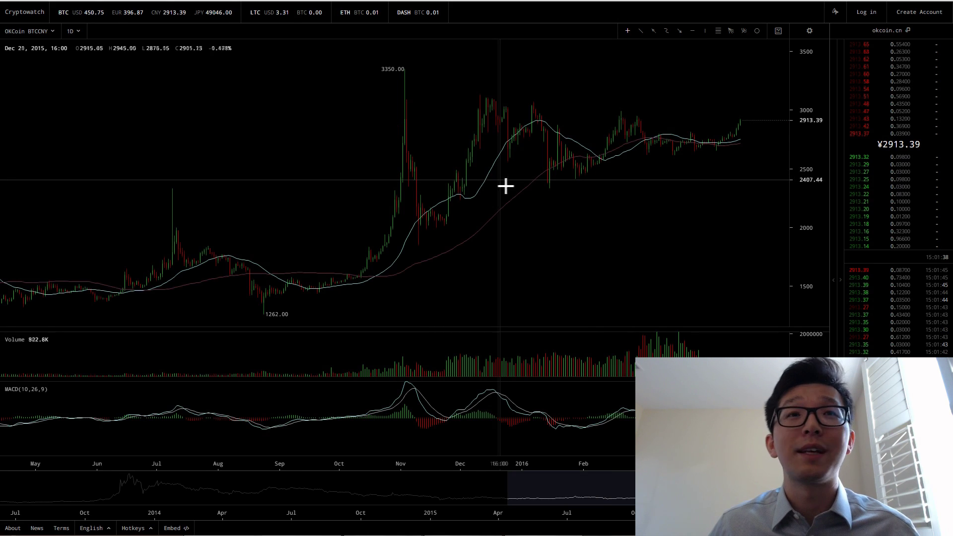
pyautogui.moveTo(294, 198); pyautogui.dragTo(545, 196)
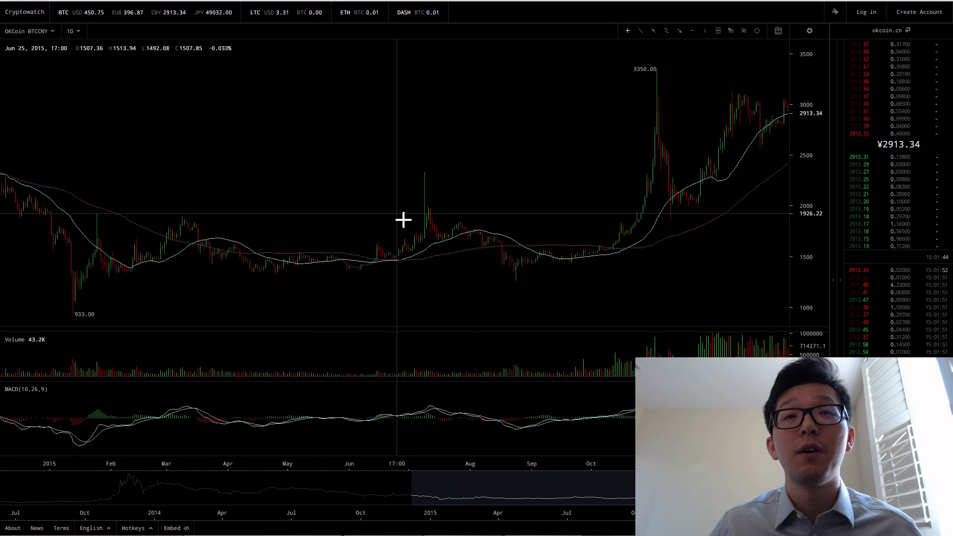
pyautogui.scroll(2, 402, 222)
pyautogui.moveTo(283, 223); pyautogui.dragTo(411, 219)
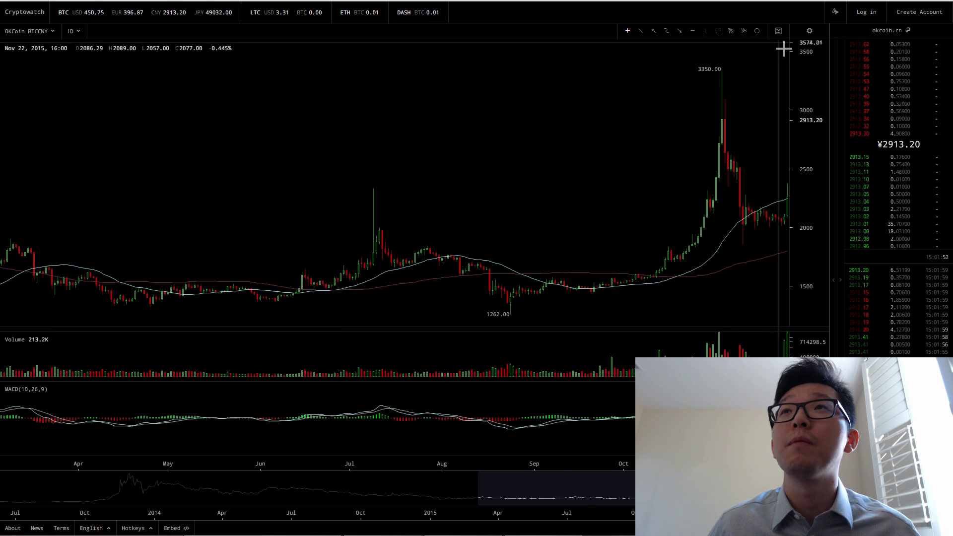
pyautogui.click(807, 31)
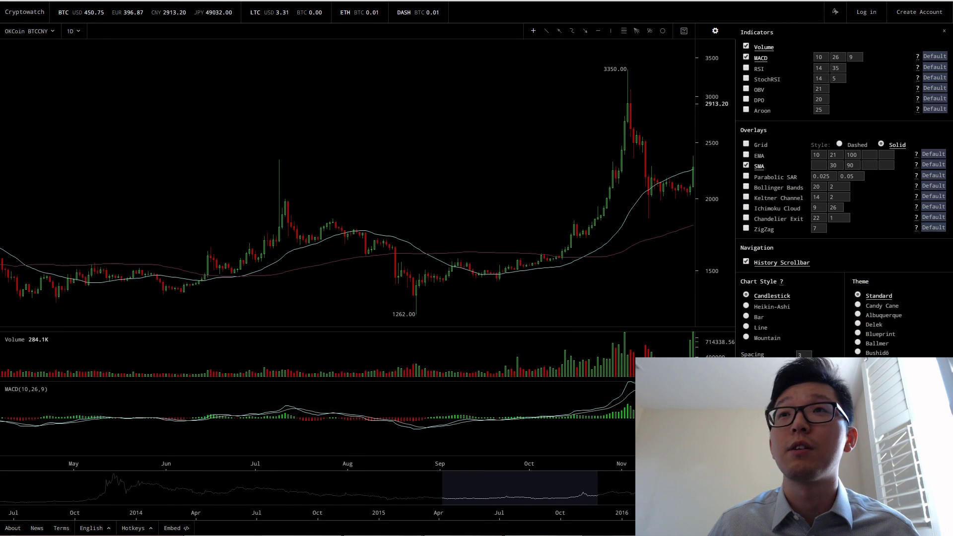
# Step: Pan the BTC/CNY daily chart from early 2015 into 2016, framing January to early April 2016
pyautogui.click(716, 31)
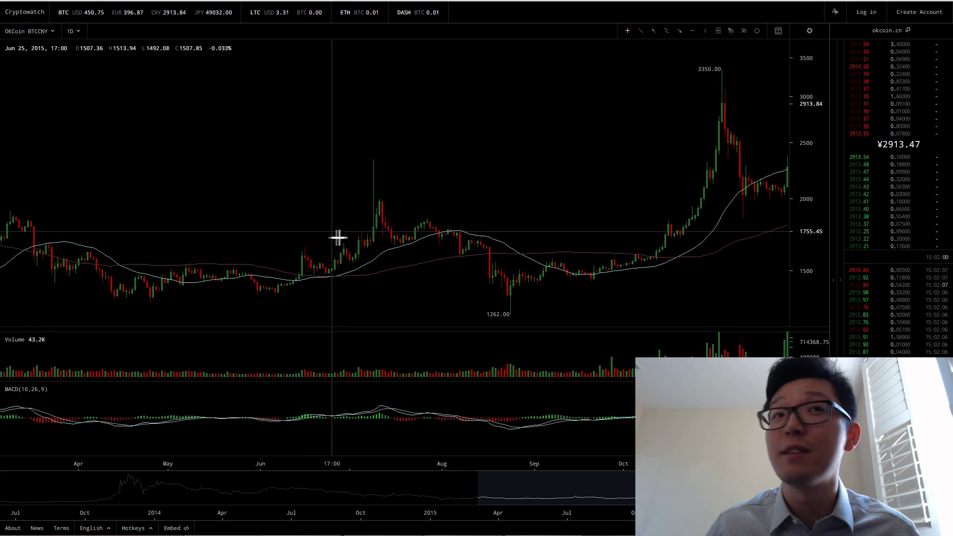
pyautogui.moveTo(283, 213); pyautogui.dragTo(569, 224)
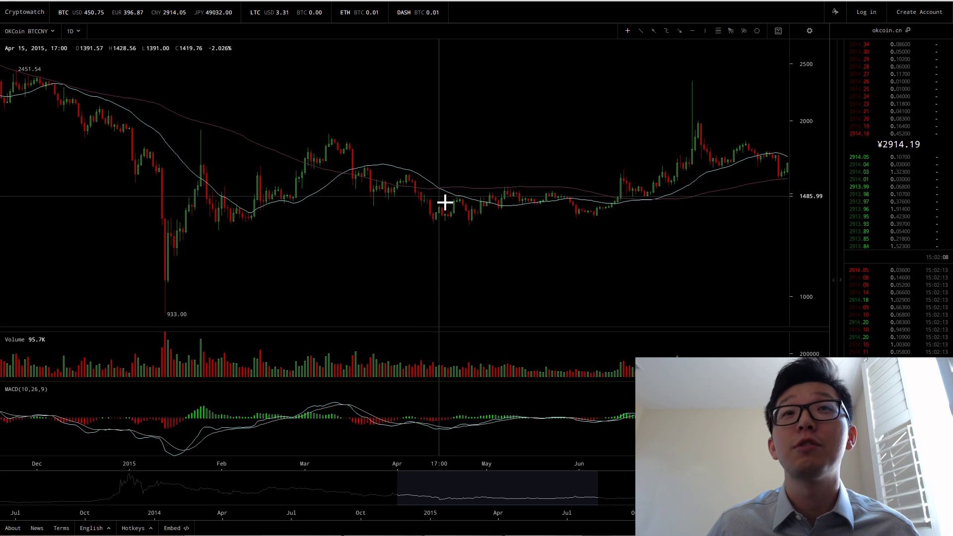
pyautogui.scroll(-3, 445, 196)
pyautogui.moveTo(513, 200); pyautogui.dragTo(249, 191)
pyautogui.moveTo(559, 185); pyautogui.dragTo(364, 198)
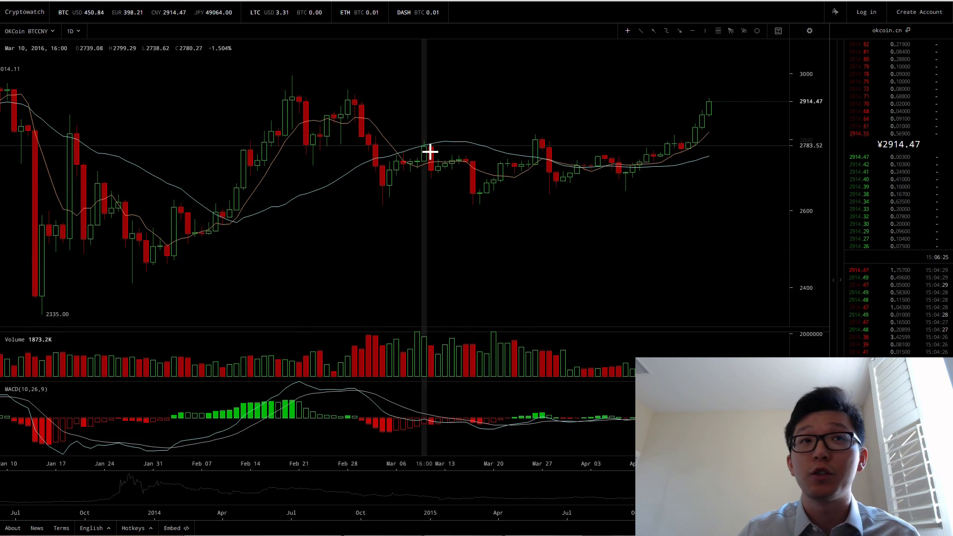
pyautogui.scroll(-4, 293, 145)
pyautogui.scroll(-2, 293, 145)
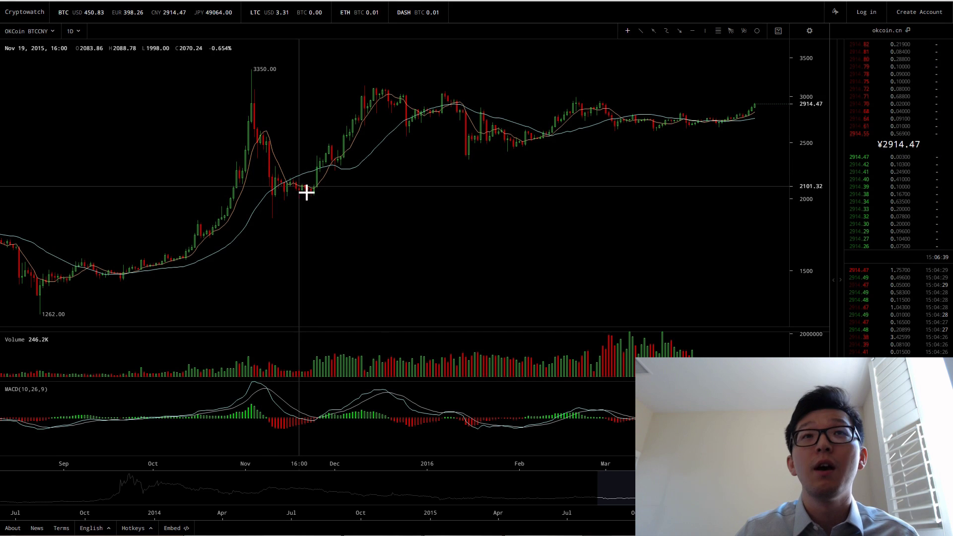
pyautogui.scroll(2, 376, 194)
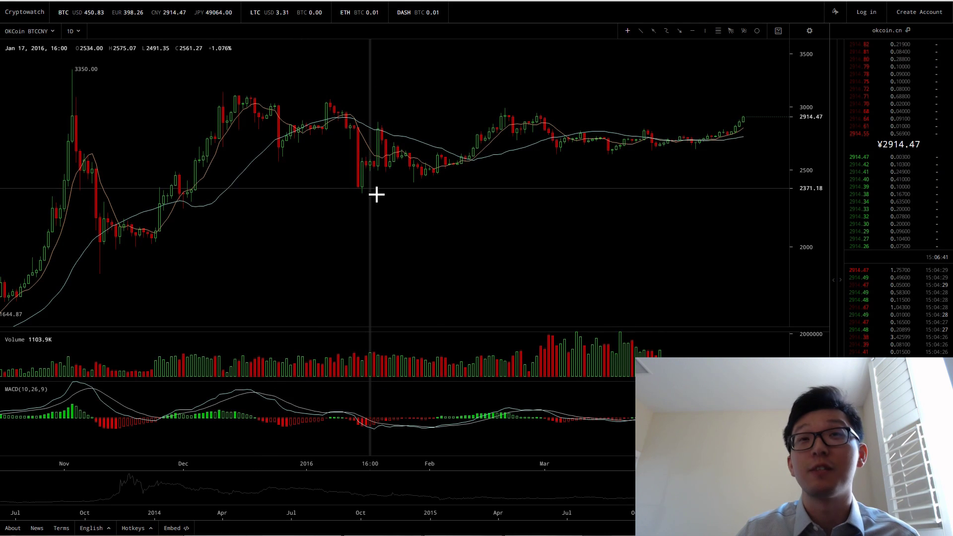
pyautogui.scroll(1, 368, 186)
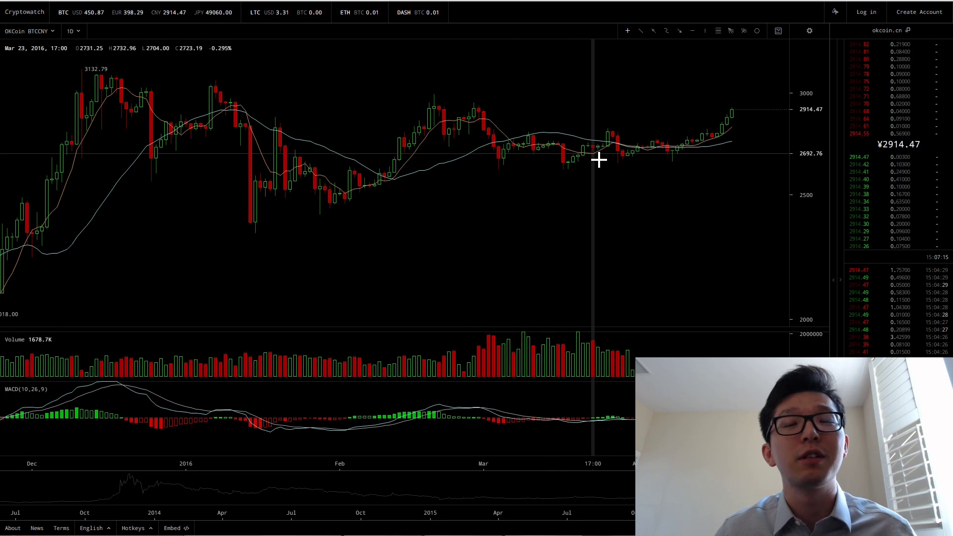
pyautogui.scroll(1, 597, 161)
pyautogui.scroll(1, 595, 162)
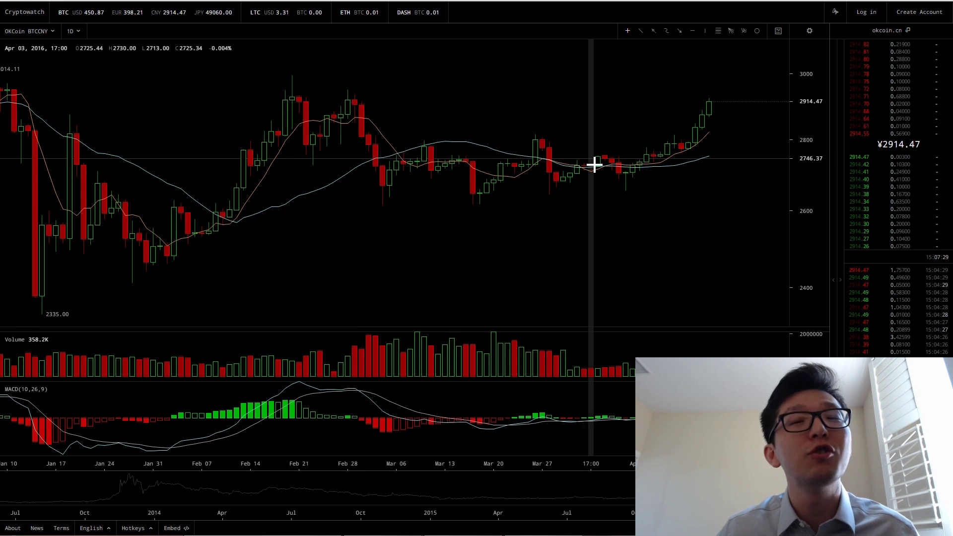
pyautogui.scroll(-5, 585, 164)
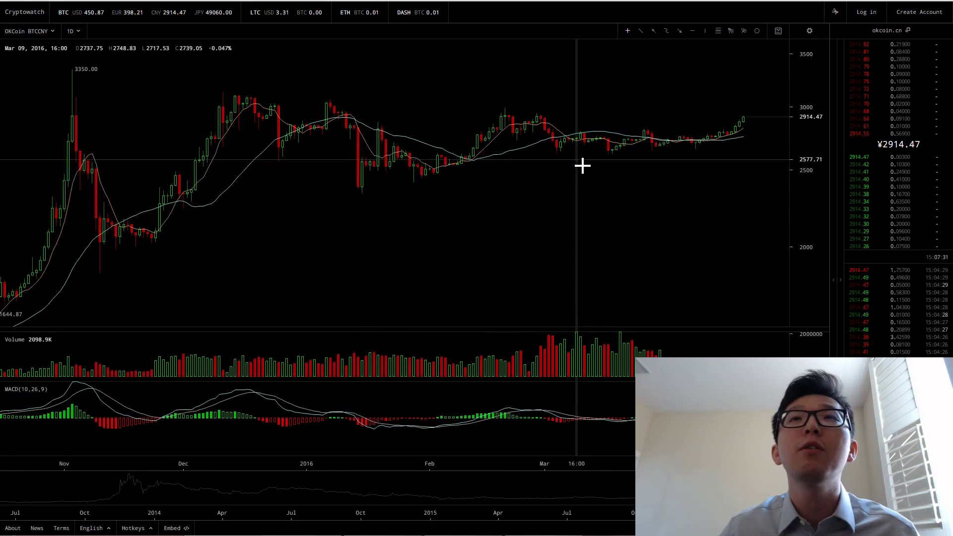
pyautogui.scroll(-3, 582, 161)
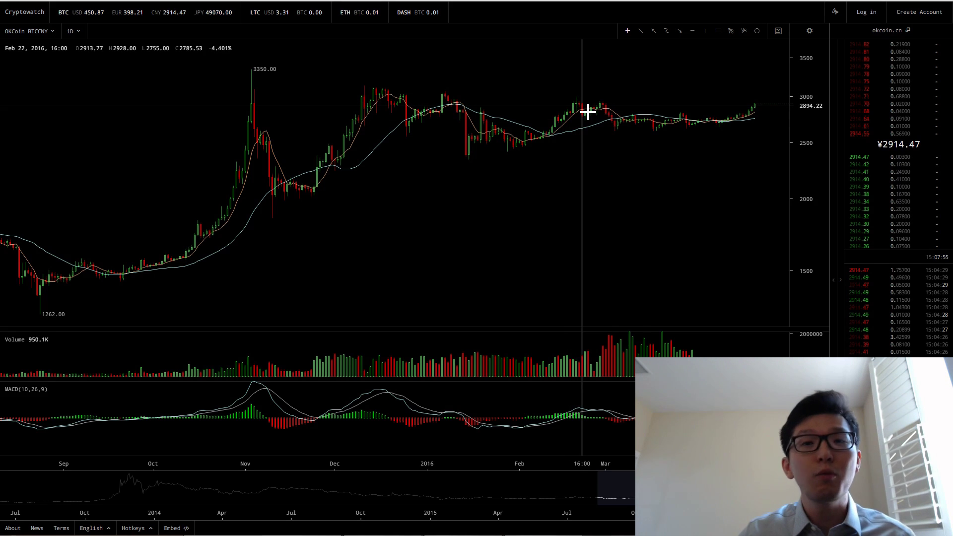
pyautogui.scroll(-3, 587, 112)
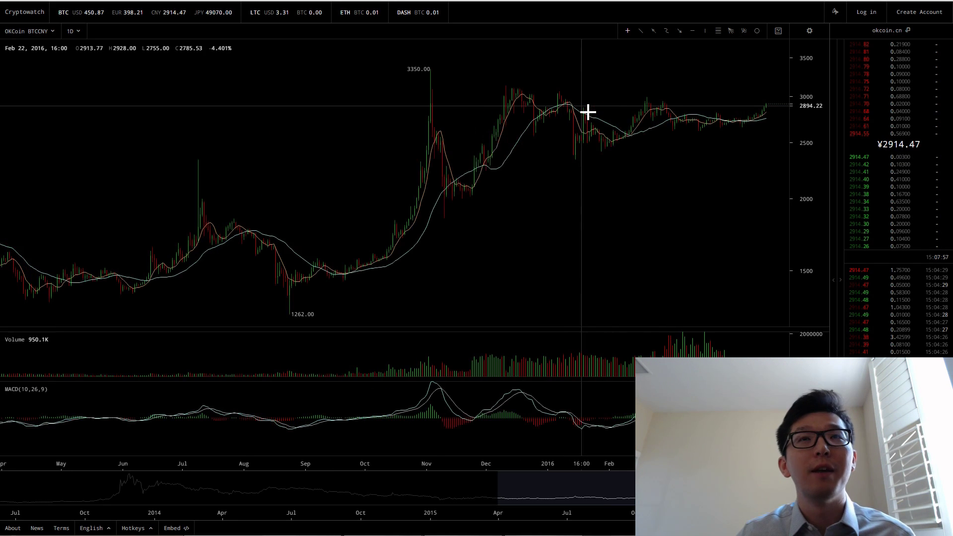
pyautogui.scroll(5, 578, 124)
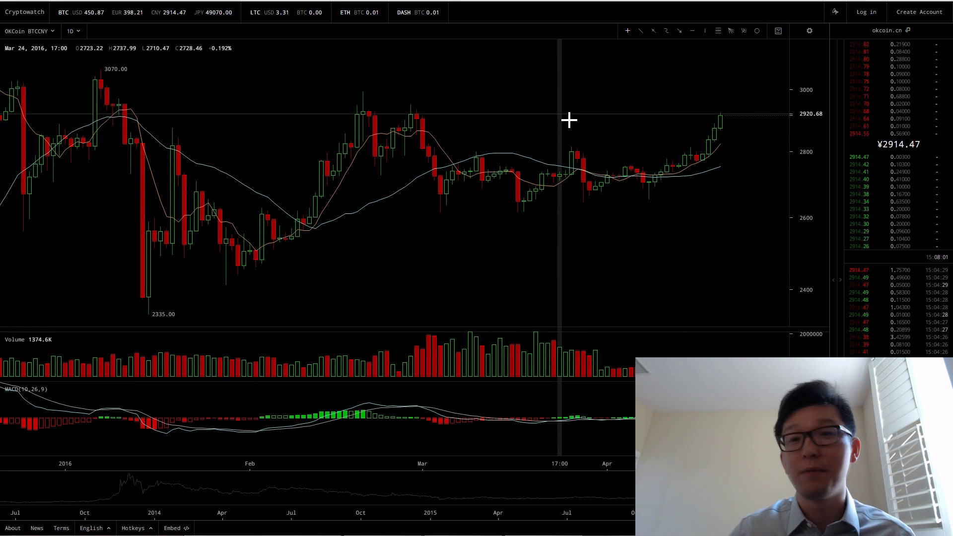
pyautogui.click(358, 12)
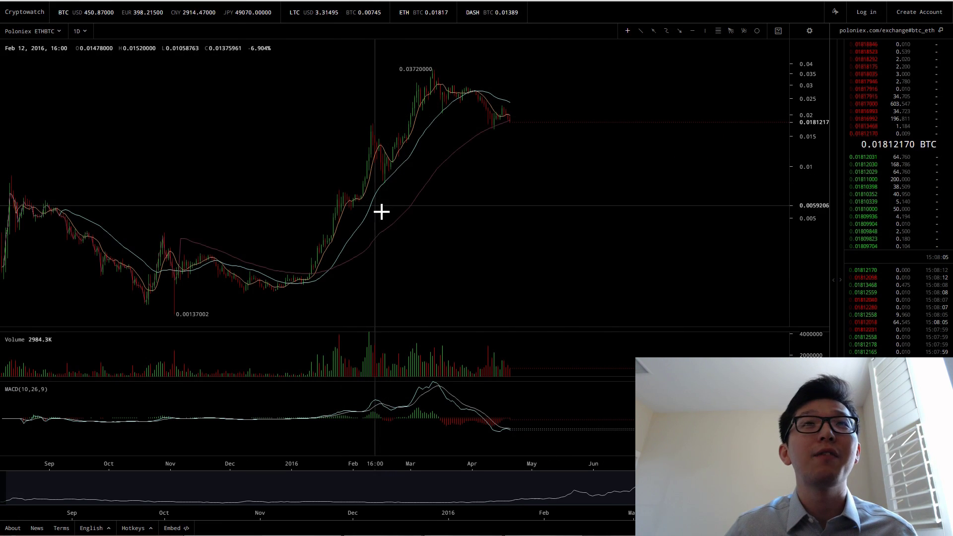
# Step: Remove the 90-period SMA so only SMA 7 and 30 remain, then pan over earlier ETH/BTC history
pyautogui.click(810, 31)
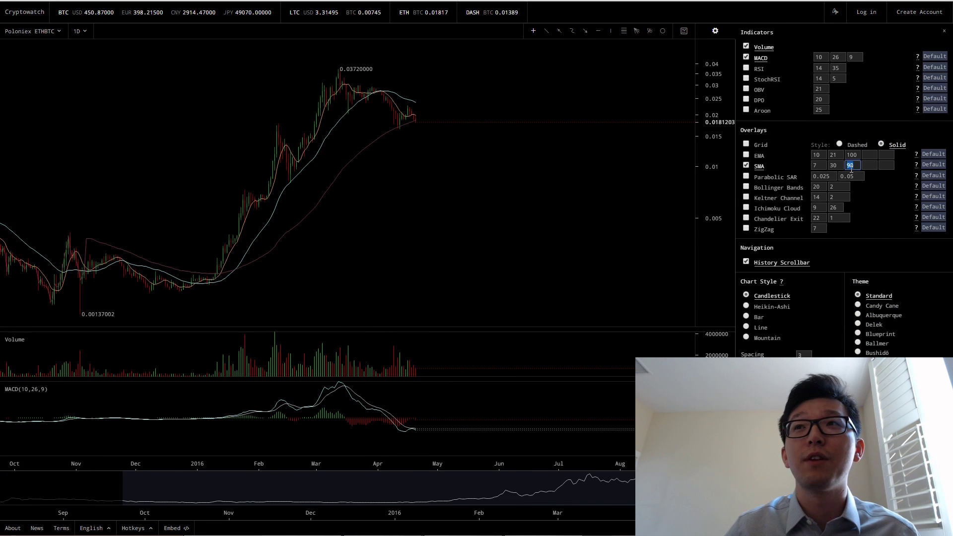
pyautogui.click(714, 30)
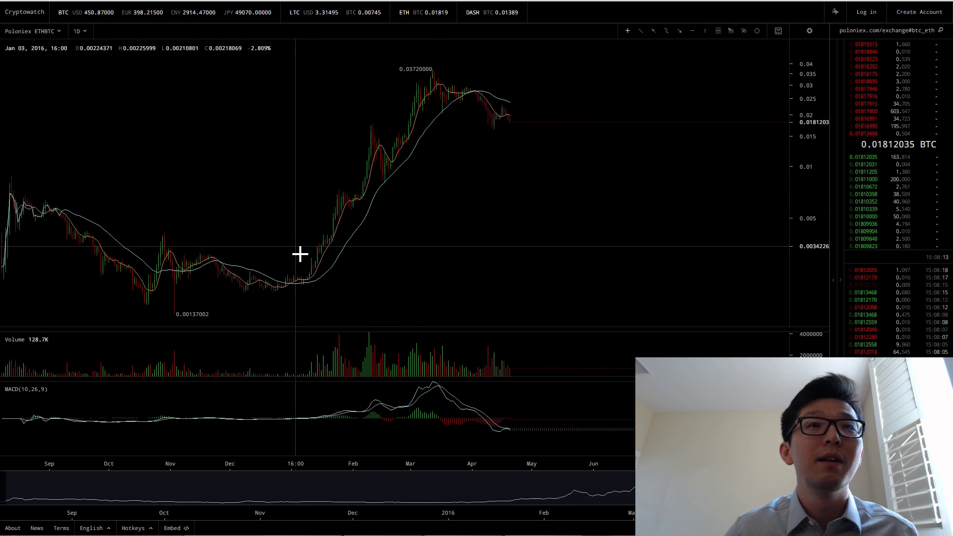
pyautogui.scroll(5, 293, 254)
pyautogui.moveTo(100, 262); pyautogui.dragTo(542, 211)
pyautogui.scroll(-5, 240, 260)
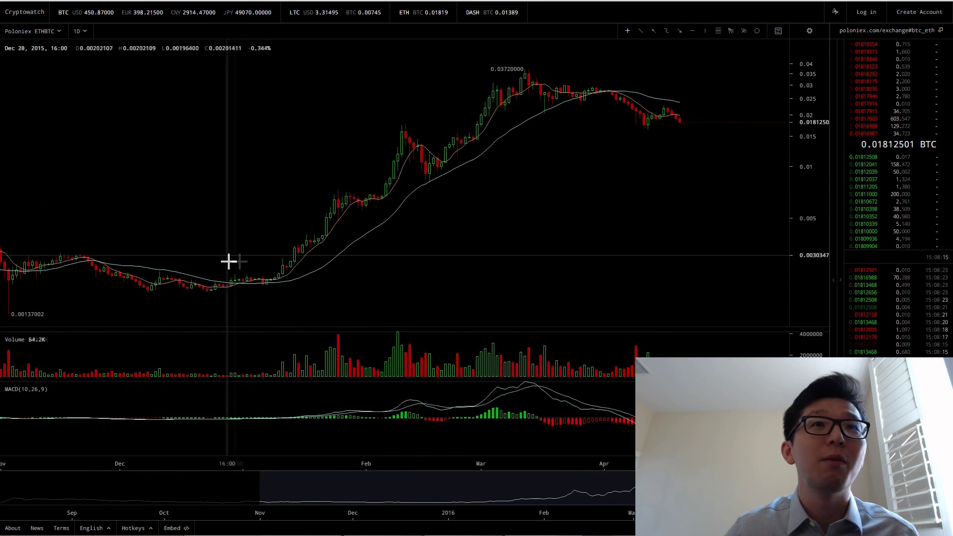
pyautogui.scroll(2, 382, 250)
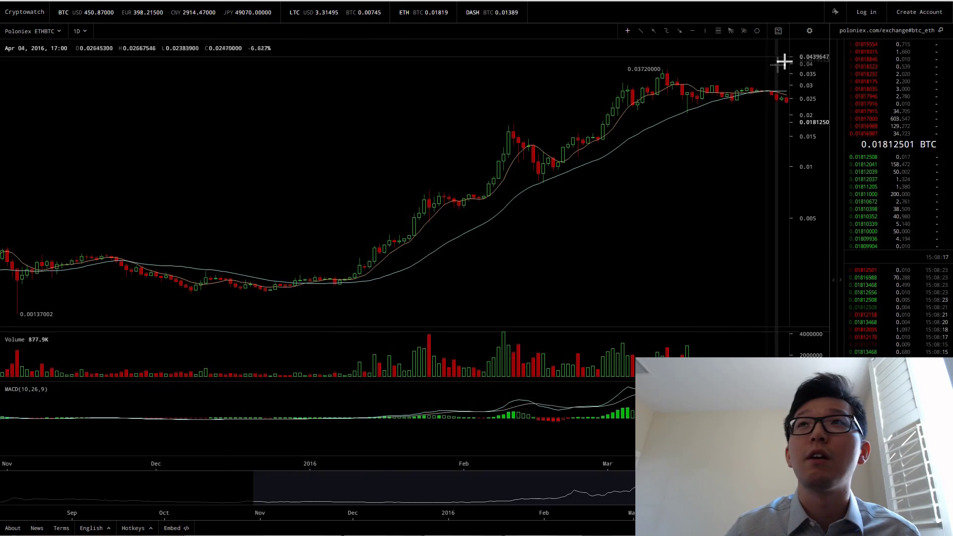
pyautogui.click(810, 31)
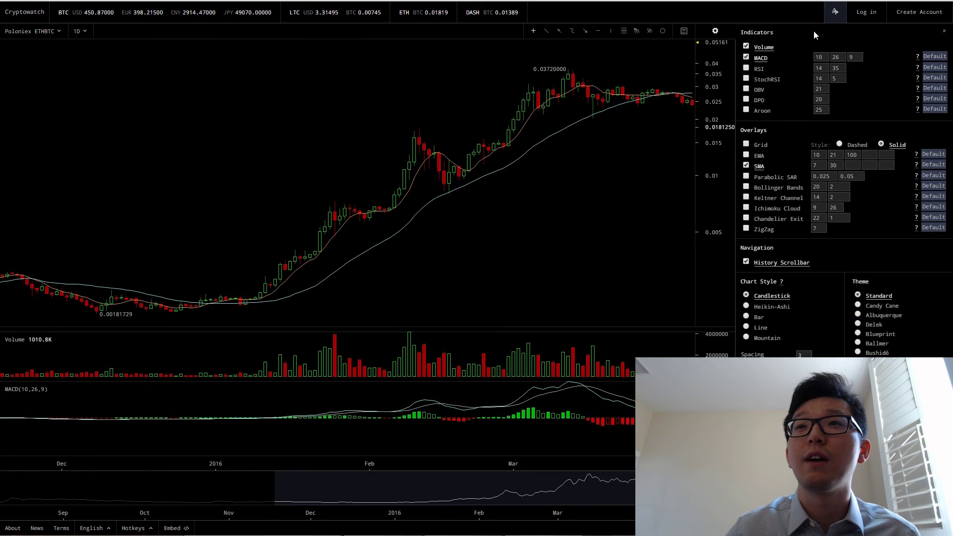
# Step: Pan the ETH/BTC chart from November–February toward the latest February–April candles
pyautogui.moveTo(317, 251); pyautogui.dragTo(485, 238)
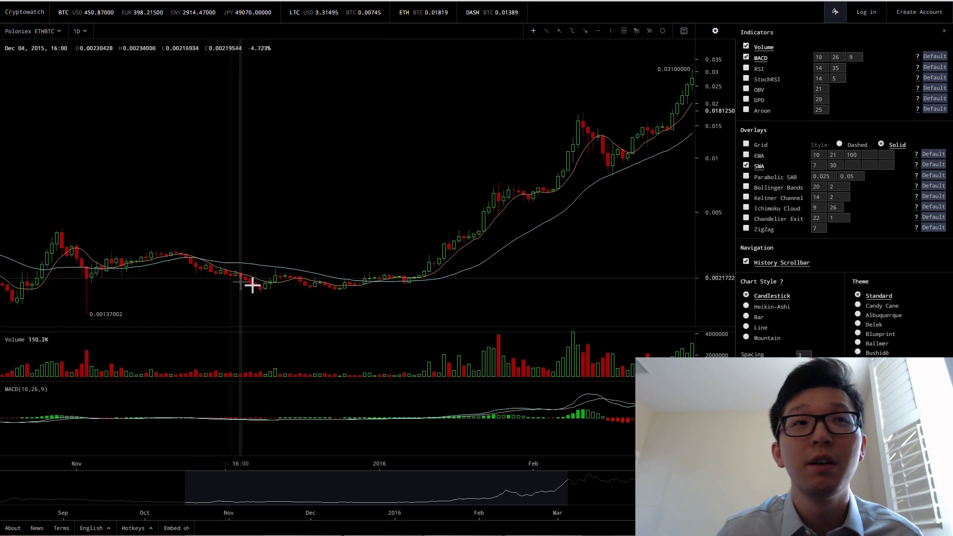
pyautogui.moveTo(529, 224); pyautogui.dragTo(298, 259)
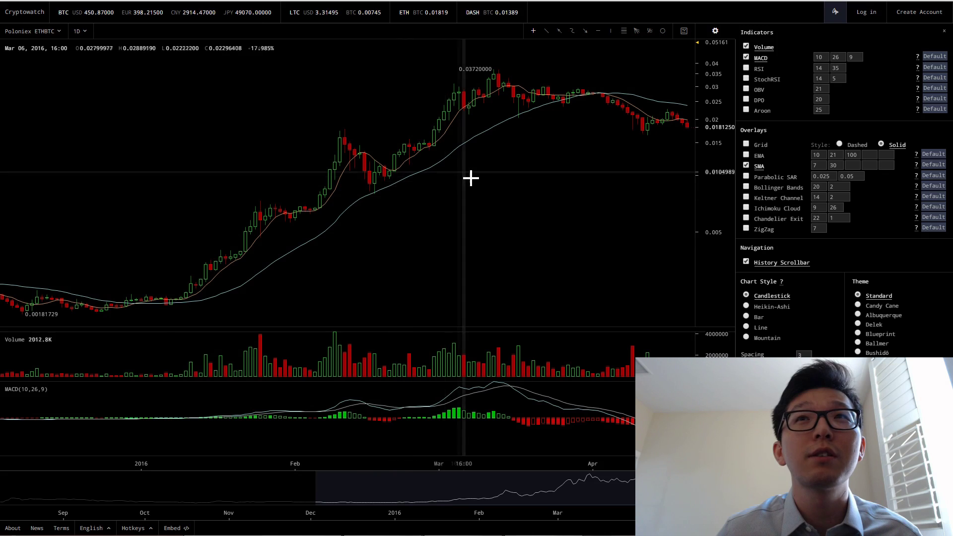
pyautogui.moveTo(470, 177); pyautogui.dragTo(351, 197)
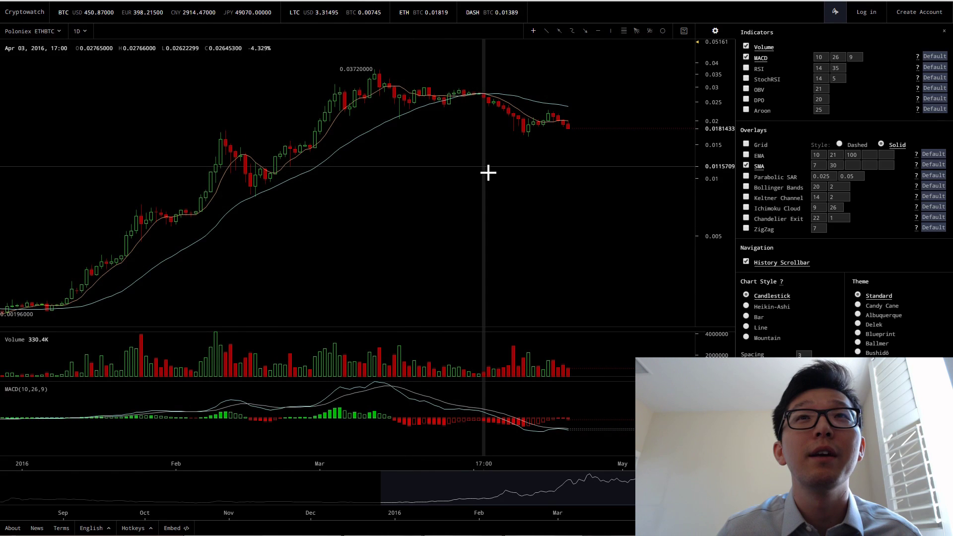
pyautogui.scroll(5, 485, 124)
pyautogui.scroll(3, 366, 132)
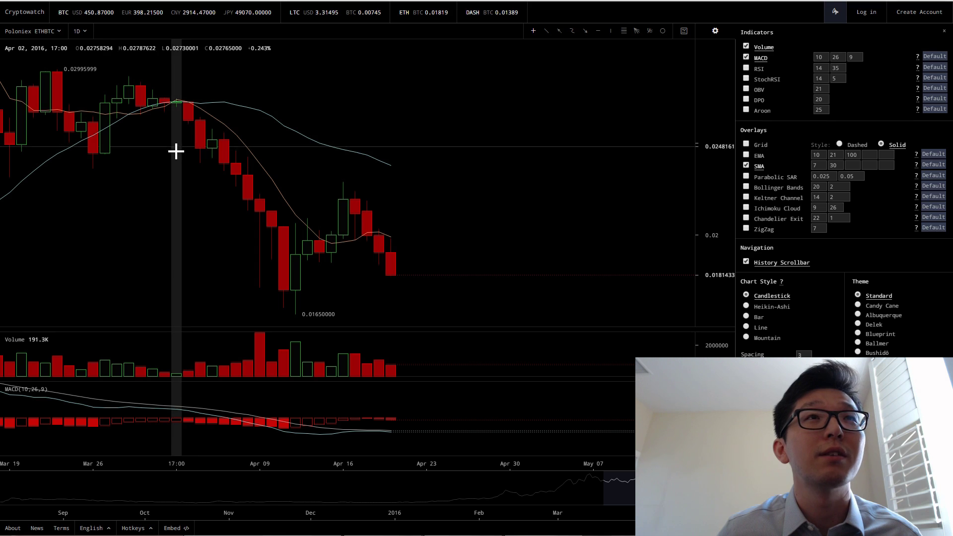
# Step: Zoom the ETH/BTC chart out and back in to compare time ranges
pyautogui.scroll(-3, 159, 161)
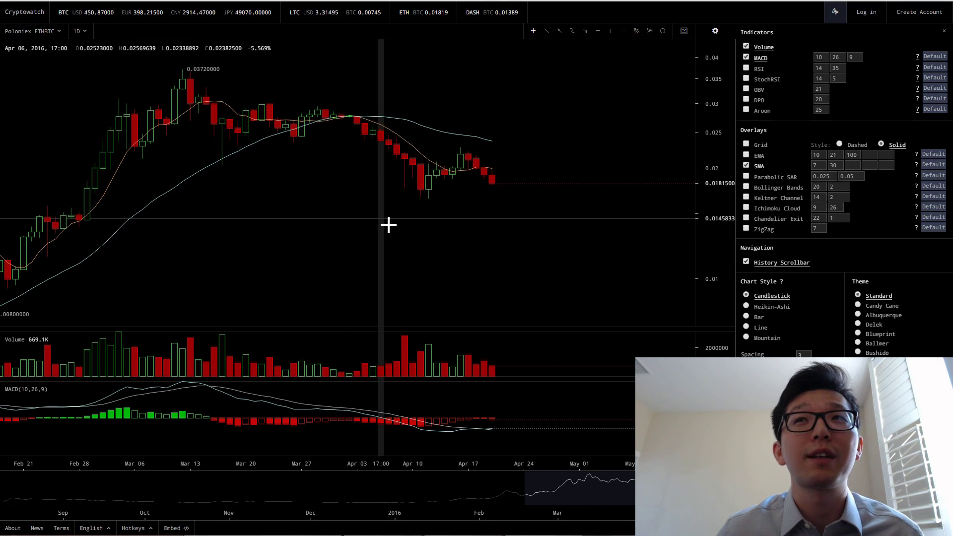
pyautogui.scroll(-3, 318, 183)
pyautogui.scroll(-4, 302, 184)
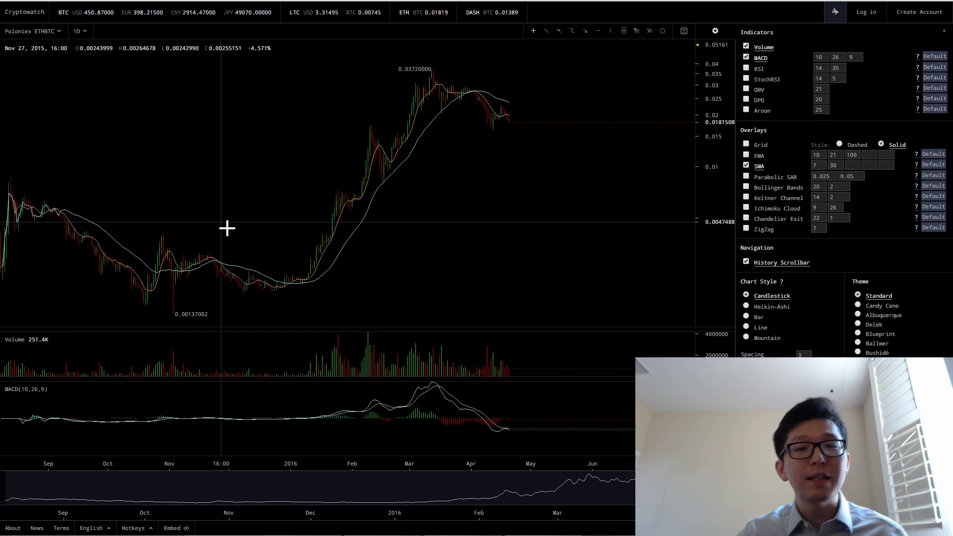
pyautogui.scroll(10, 482, 100)
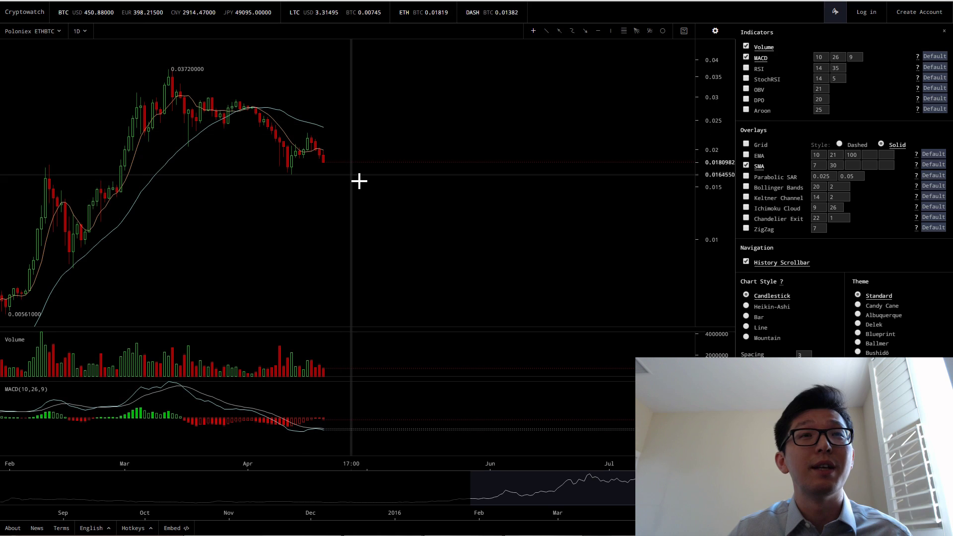
pyautogui.scroll(-3, 309, 169)
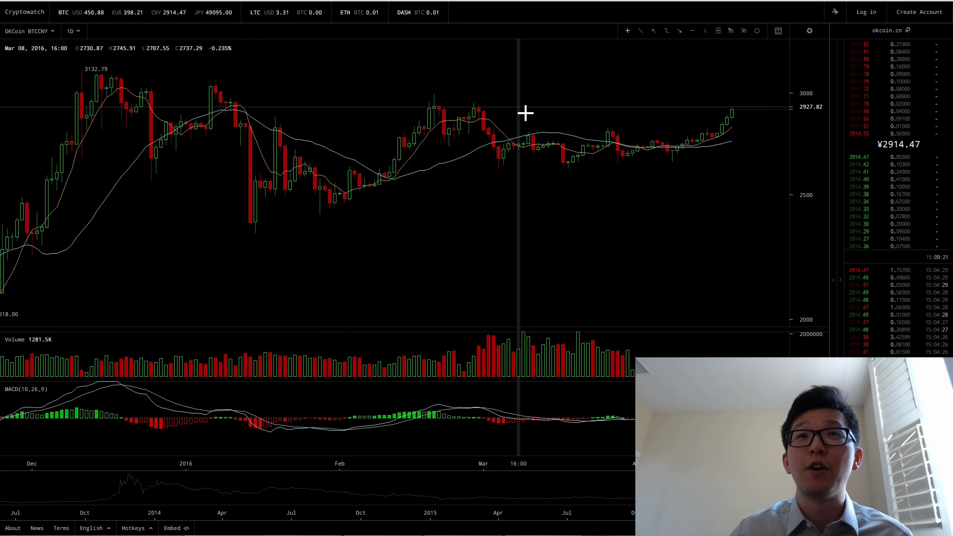
# Step: Zoom in on the most recent OKCoin BTC/CNY daily candles near 2914.47
pyautogui.scroll(2, 572, 128)
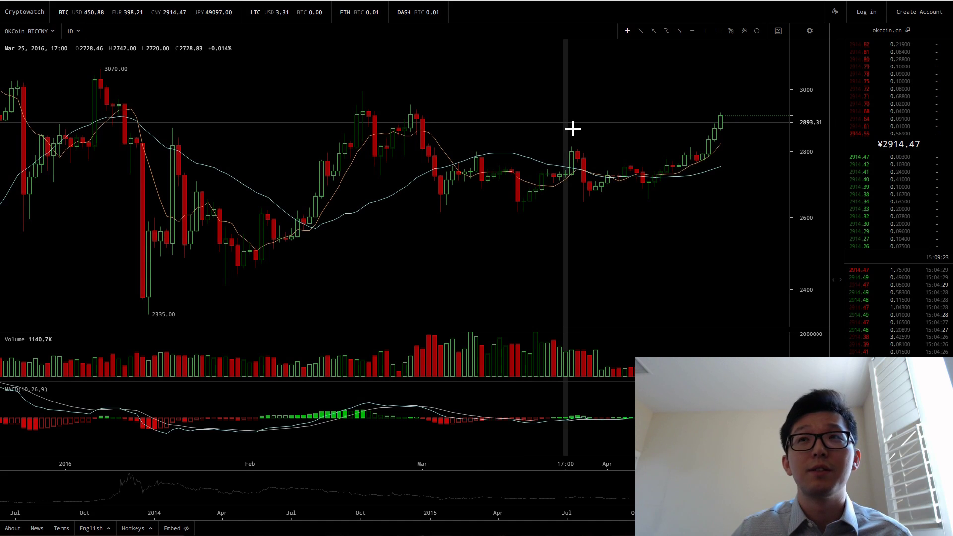